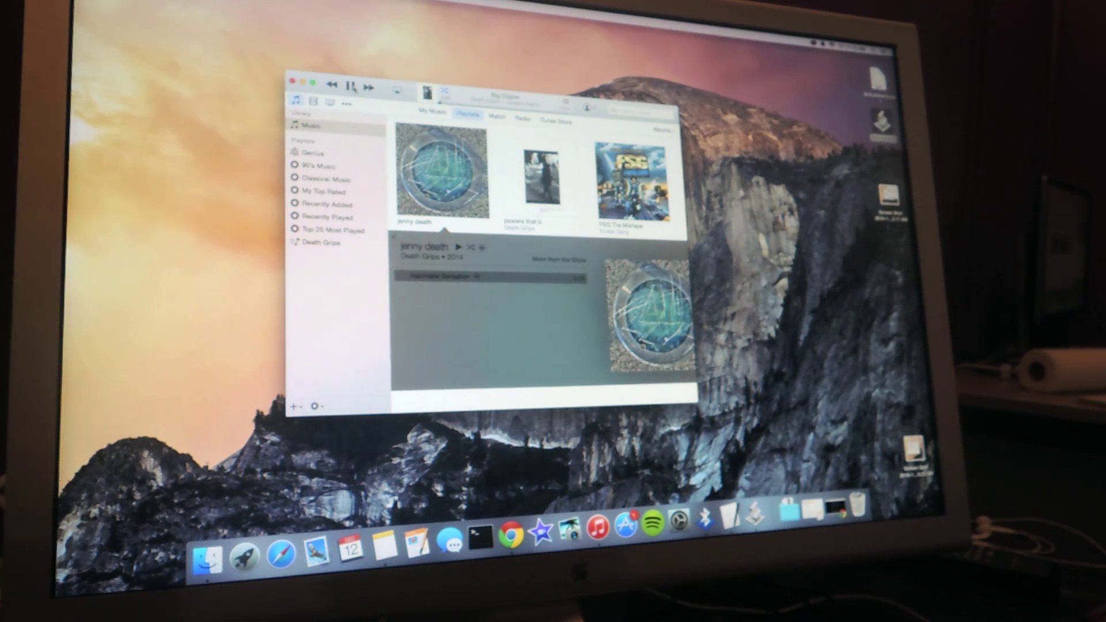
Pause the playing Death Grips song from the iTunes toolbar
click(350, 86)
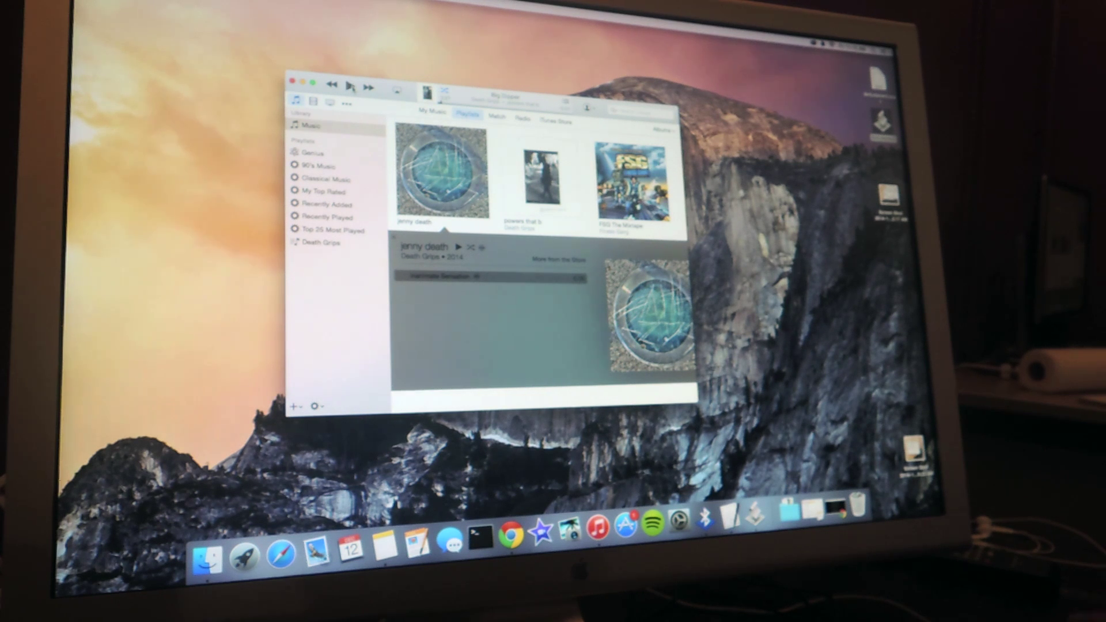